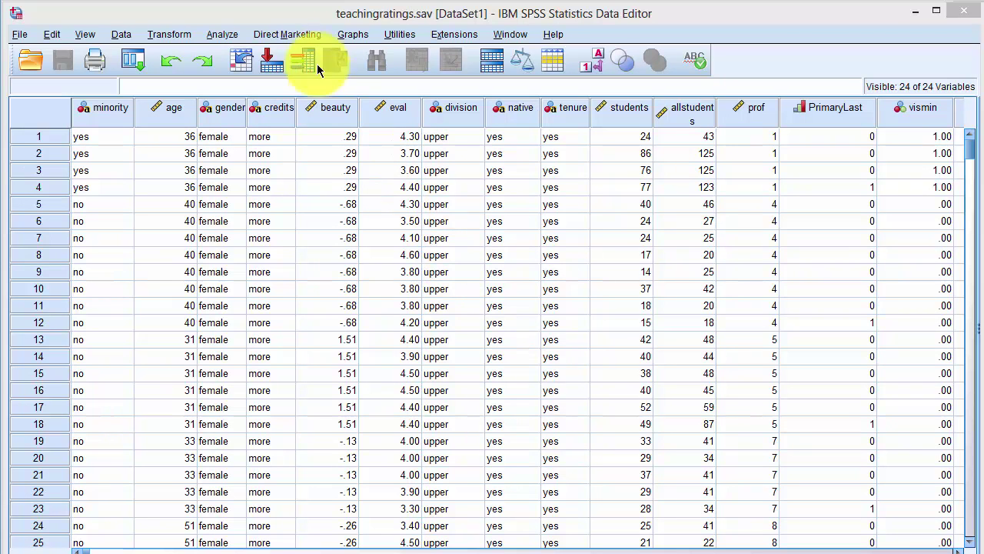
# Build a simple histogram in a reset Chart Builder with teaching evaluation on the X-axis
pyautogui.click(352, 34)
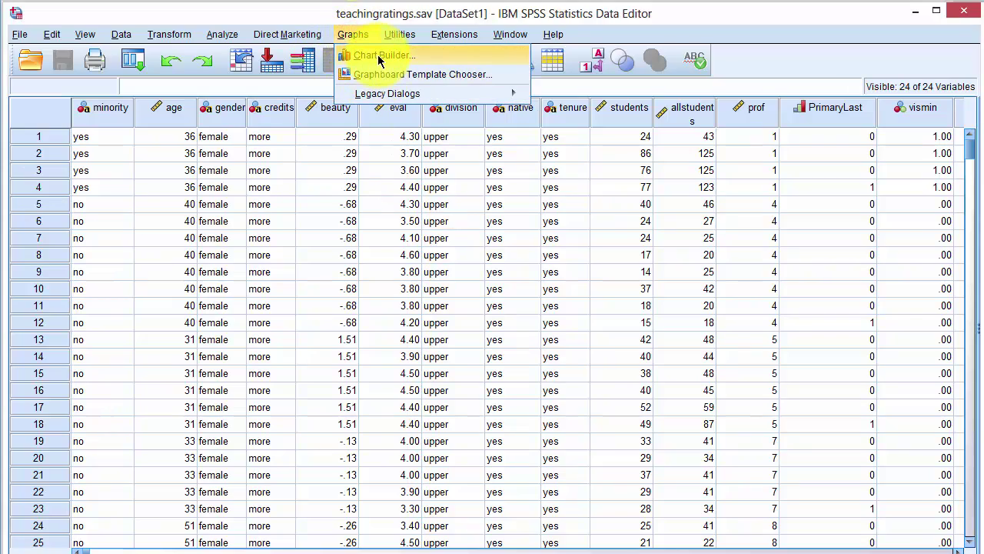
pyautogui.click(380, 54)
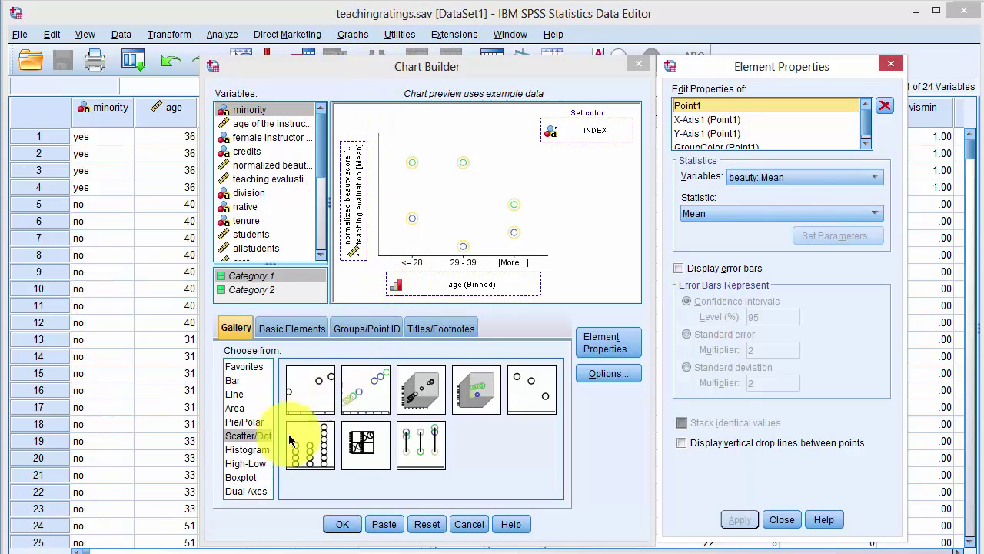
pyautogui.click(248, 450)
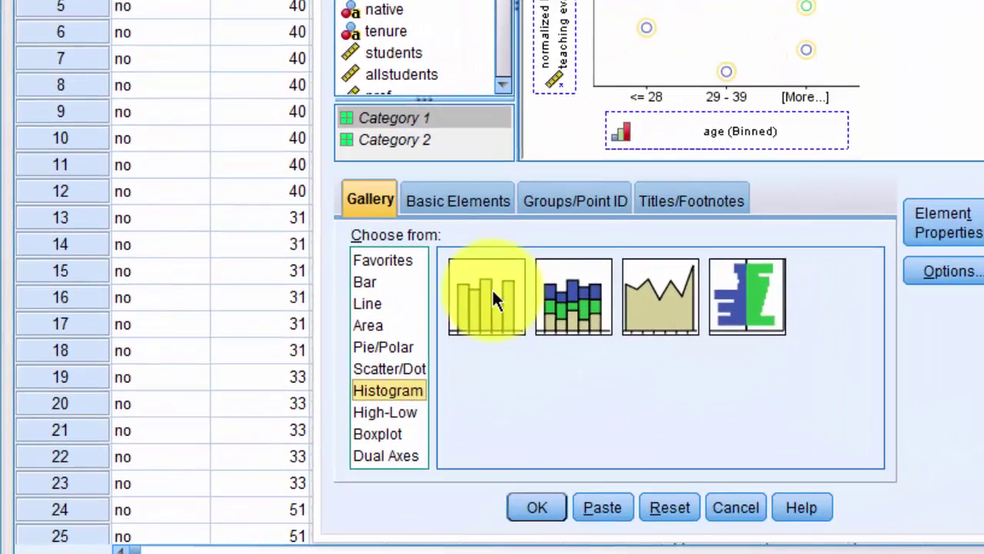
pyautogui.click(336, 372)
pyautogui.click(668, 506)
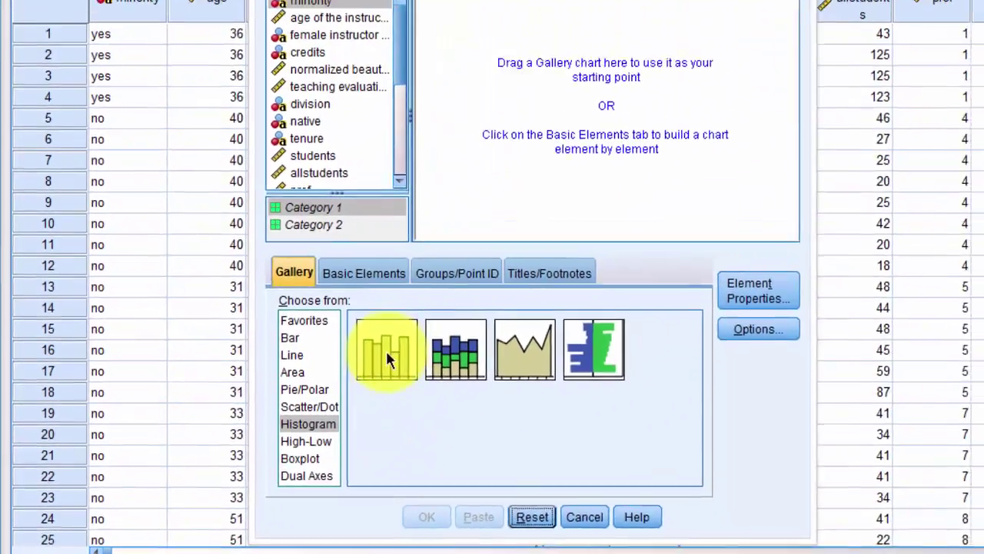
pyautogui.moveTo(310, 385); pyautogui.dragTo(434, 254)
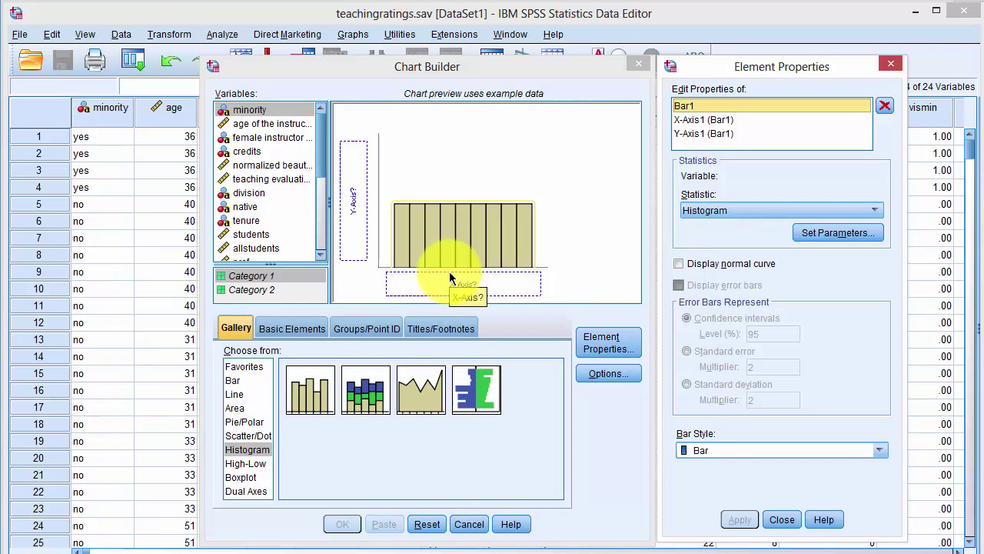
pyautogui.moveTo(265, 179)
pyautogui.mouseDown()
pyautogui.moveTo(362, 229)
pyautogui.moveTo(431, 283)
pyautogui.mouseUp()
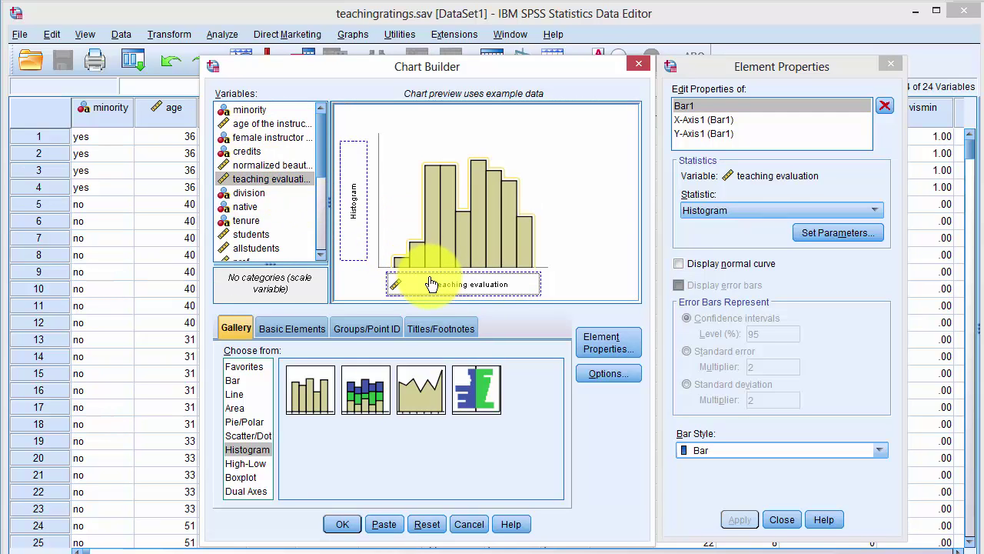
pyautogui.click(342, 524)
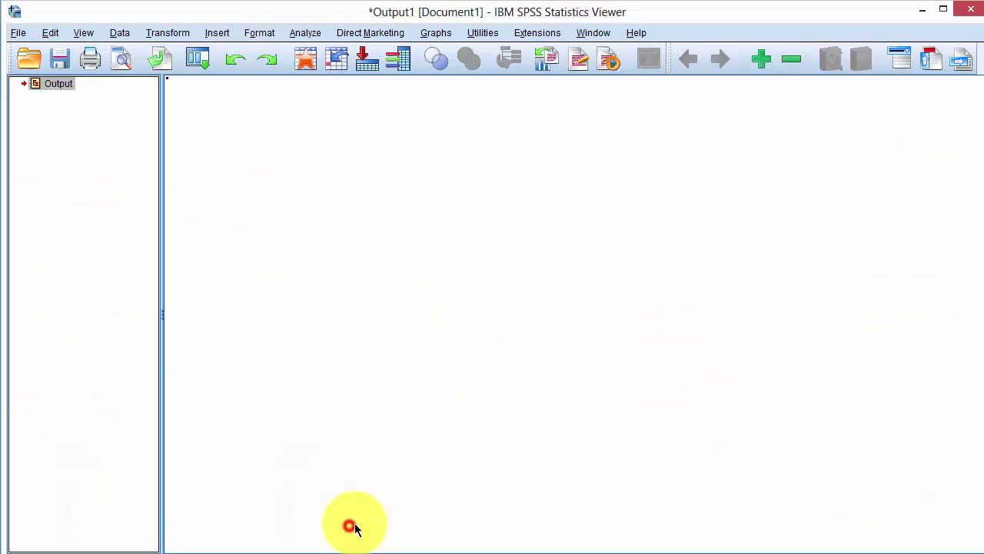
pyautogui.scroll(-2, 380, 415)
pyautogui.scroll(-3, 380, 415)
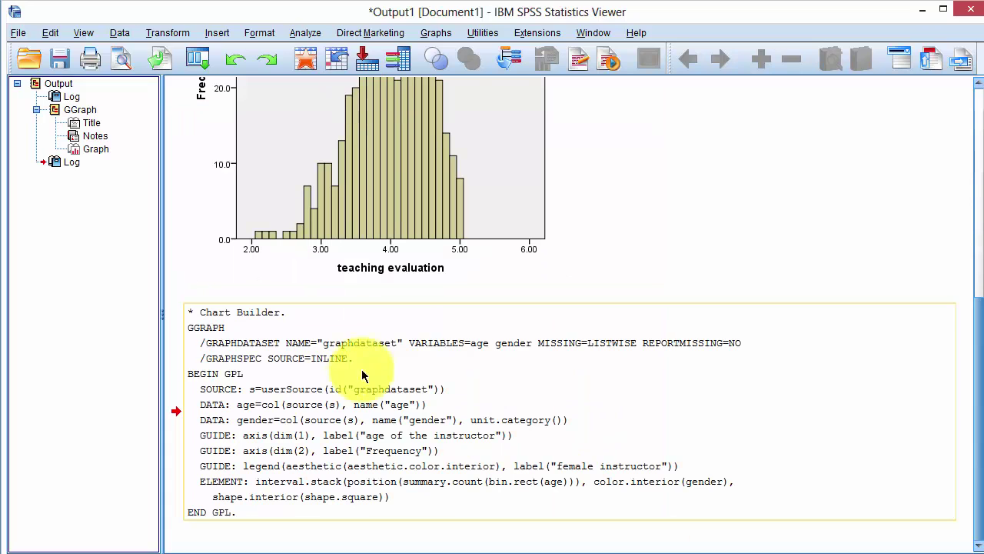
# Build a stacked histogram of teaching evaluation, stacked by female instructor
pyautogui.click(435, 33)
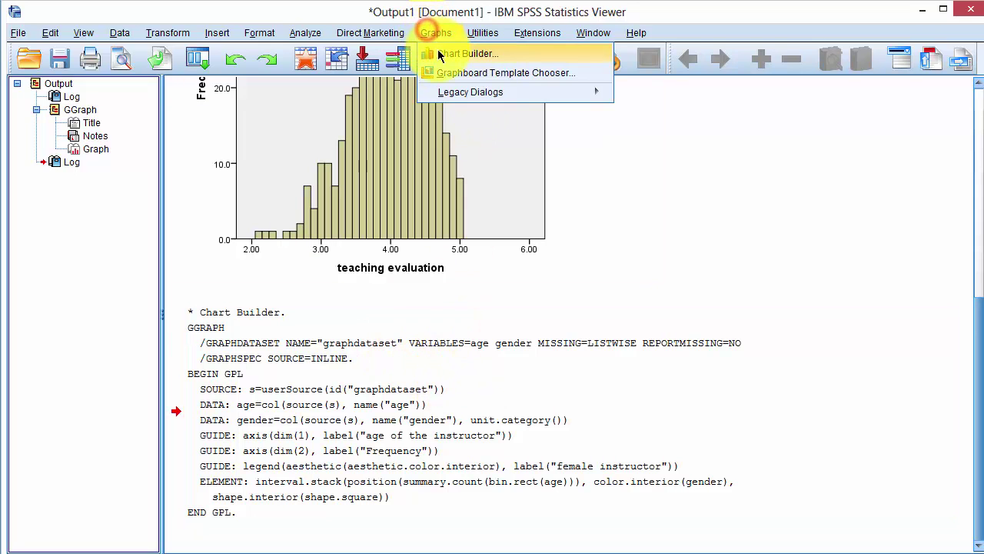
pyautogui.click(446, 50)
pyautogui.click(427, 523)
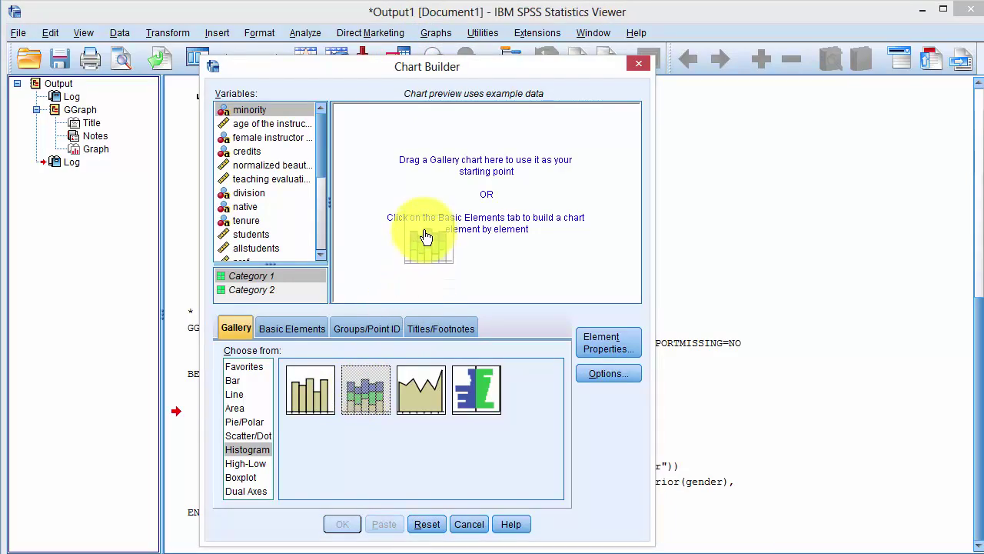
pyautogui.moveTo(363, 394); pyautogui.dragTo(415, 231)
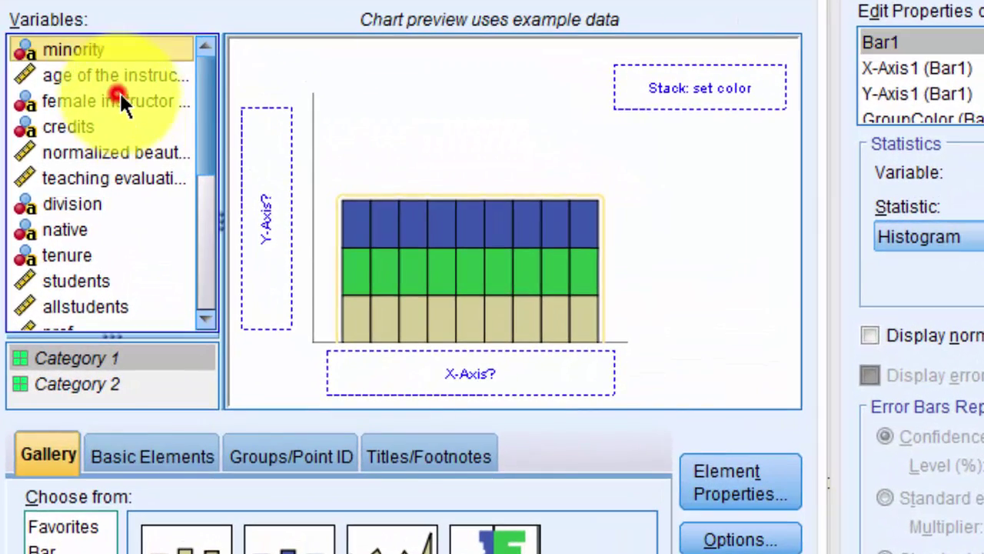
pyautogui.moveTo(120, 97); pyautogui.dragTo(637, 85)
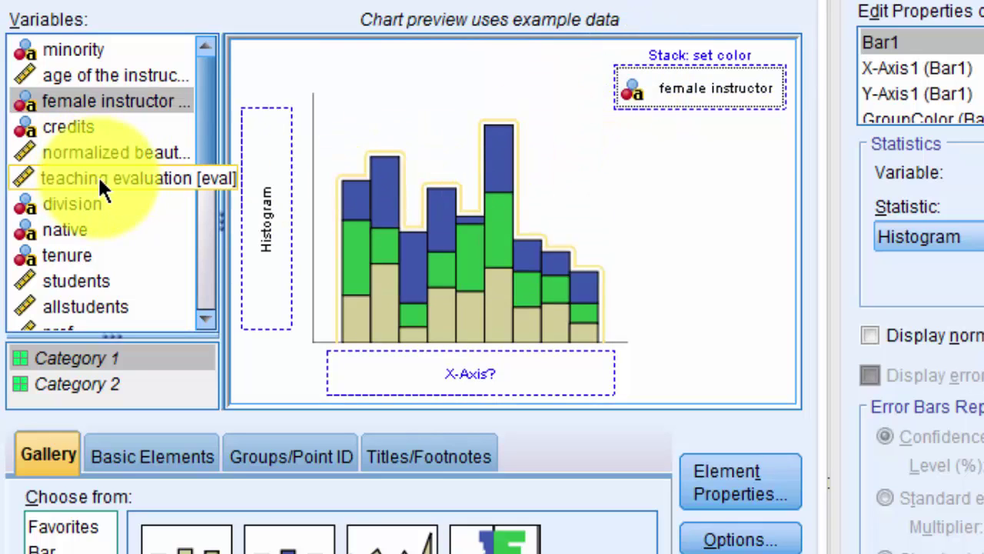
pyautogui.moveTo(93, 179); pyautogui.dragTo(412, 377)
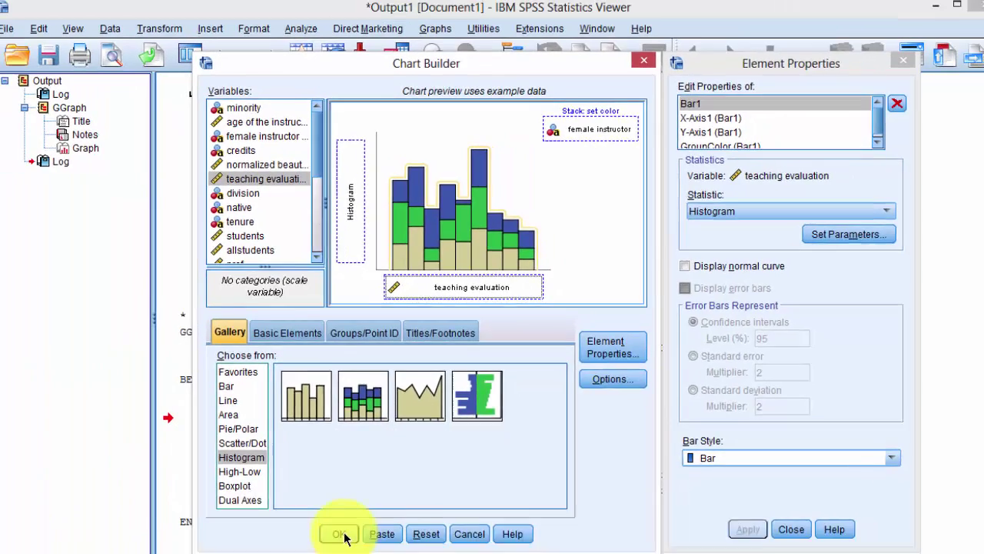
pyautogui.click(338, 532)
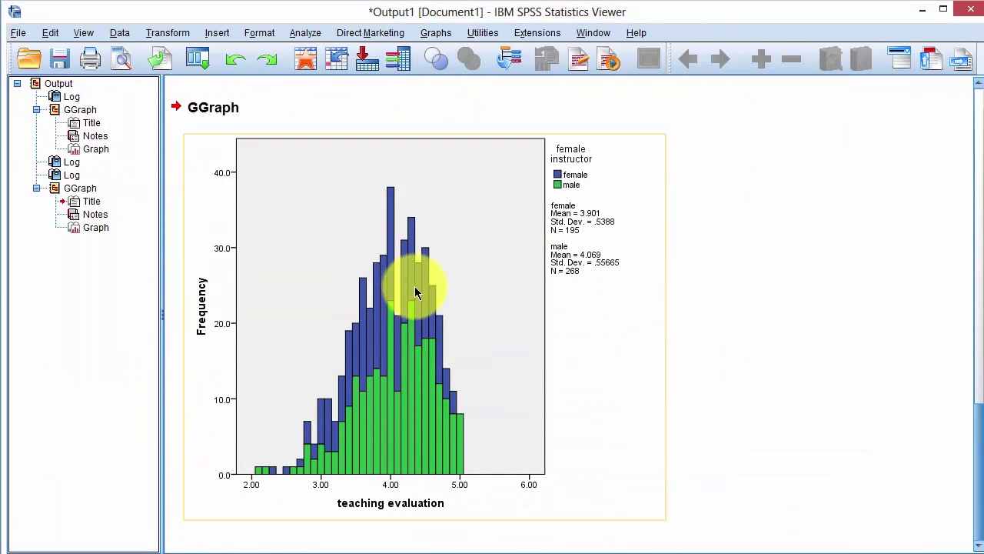
# Build a simple boxplot with female instructor on the X-axis and age on the Y-axis
pyautogui.doubleClick(436, 343)
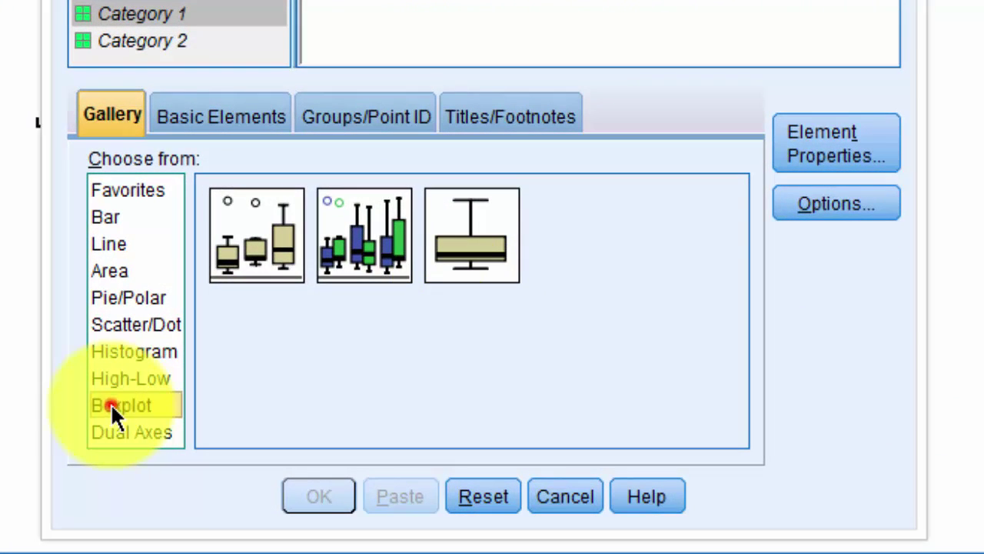
pyautogui.click(111, 404)
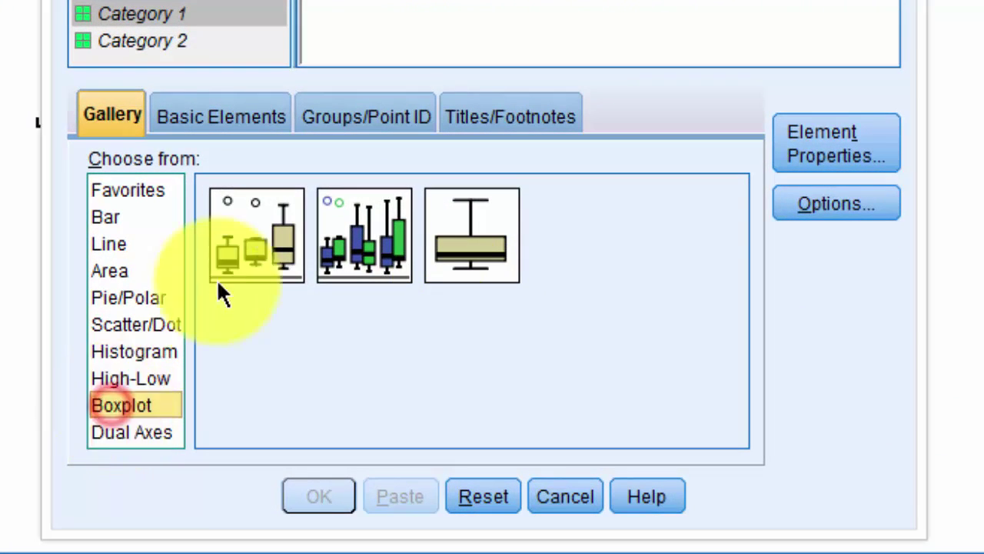
pyautogui.click(235, 235)
pyautogui.moveTo(236, 234); pyautogui.dragTo(416, 232)
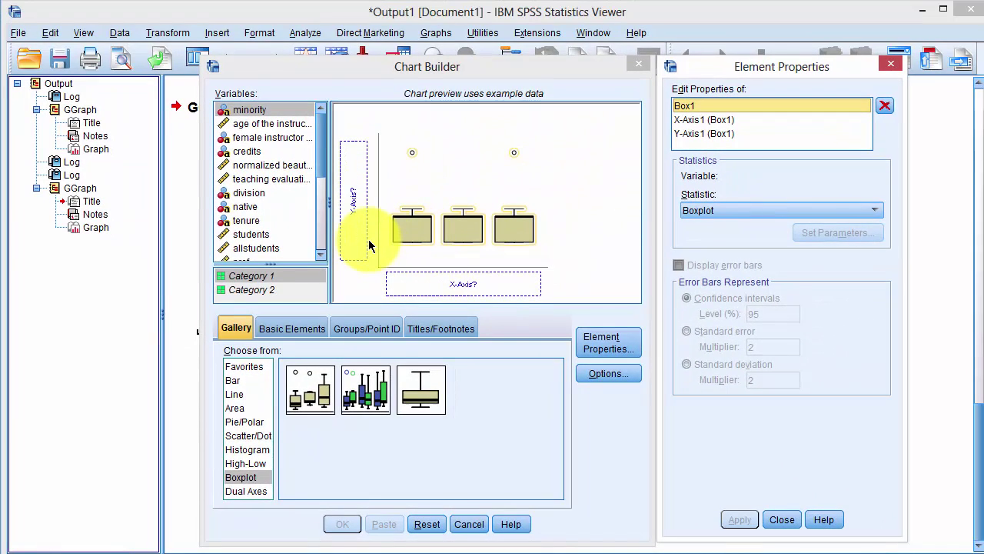
pyautogui.moveTo(244, 137); pyautogui.dragTo(426, 289)
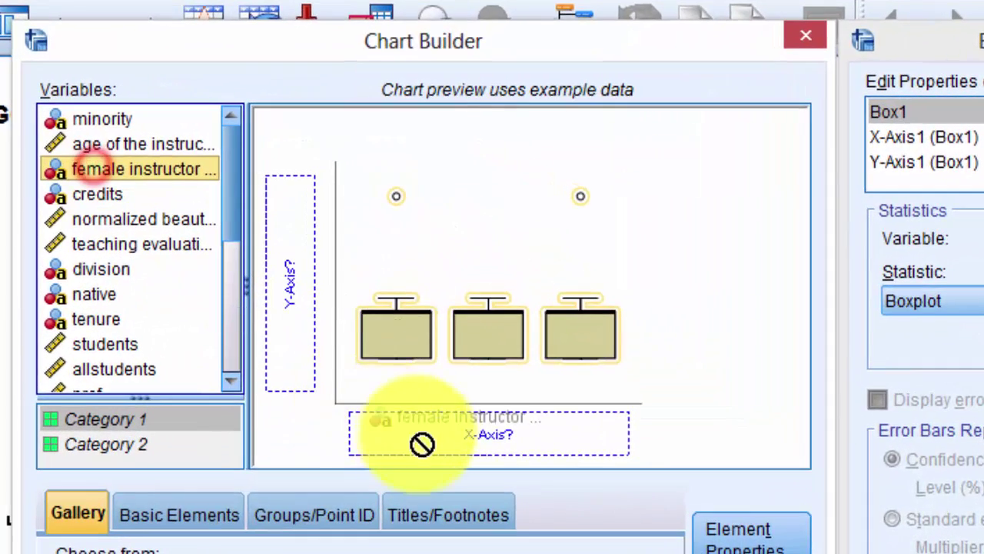
pyautogui.moveTo(422, 444); pyautogui.dragTo(425, 446)
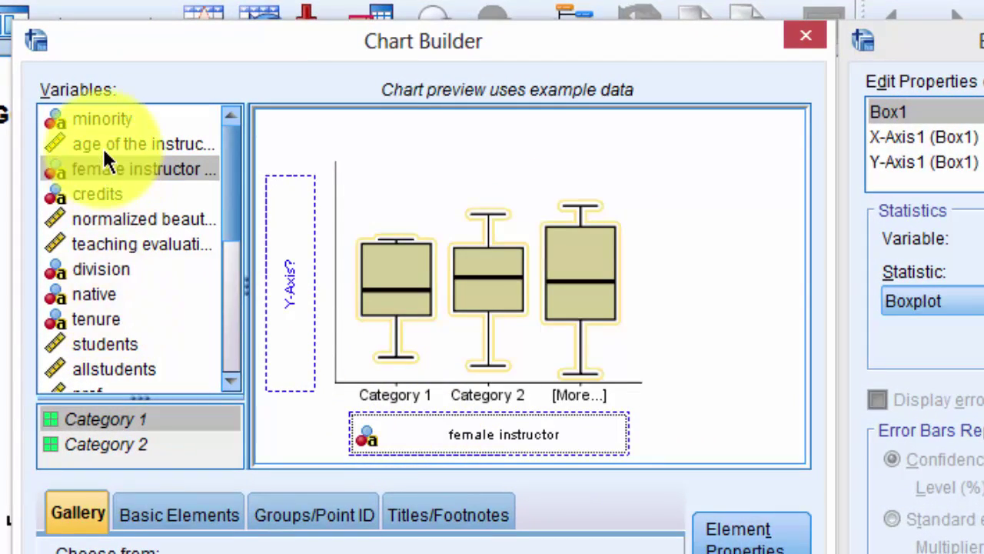
pyautogui.moveTo(106, 146); pyautogui.dragTo(278, 276)
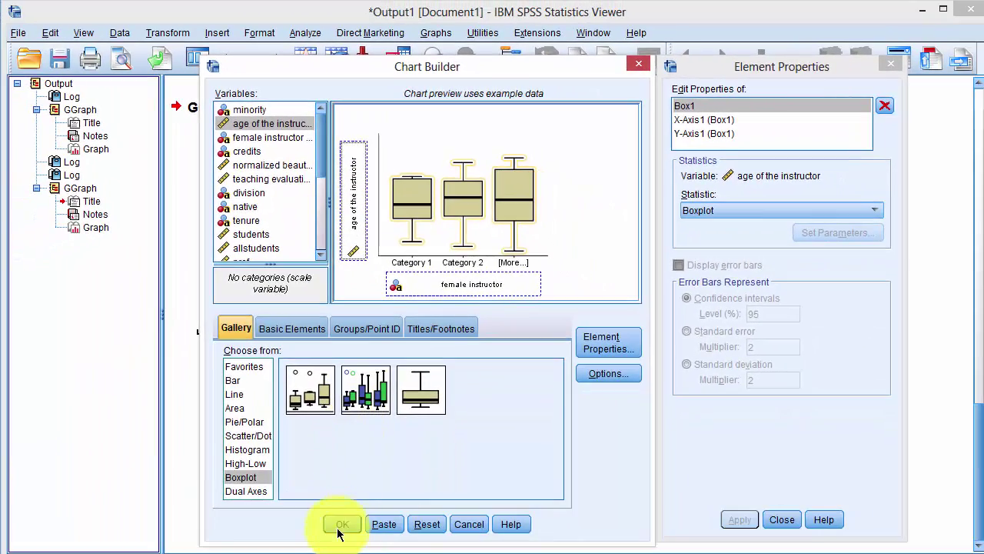
pyautogui.click(342, 525)
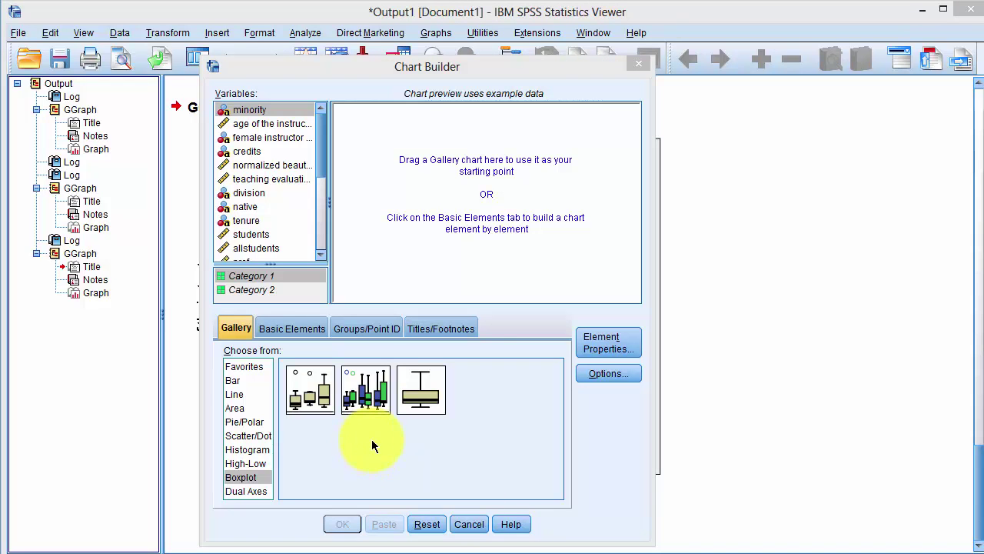
# Build a clustered boxplot: tenure on X-axis, clustered by female instructor, age on Y-axis
pyautogui.moveTo(359, 401); pyautogui.dragTo(413, 243)
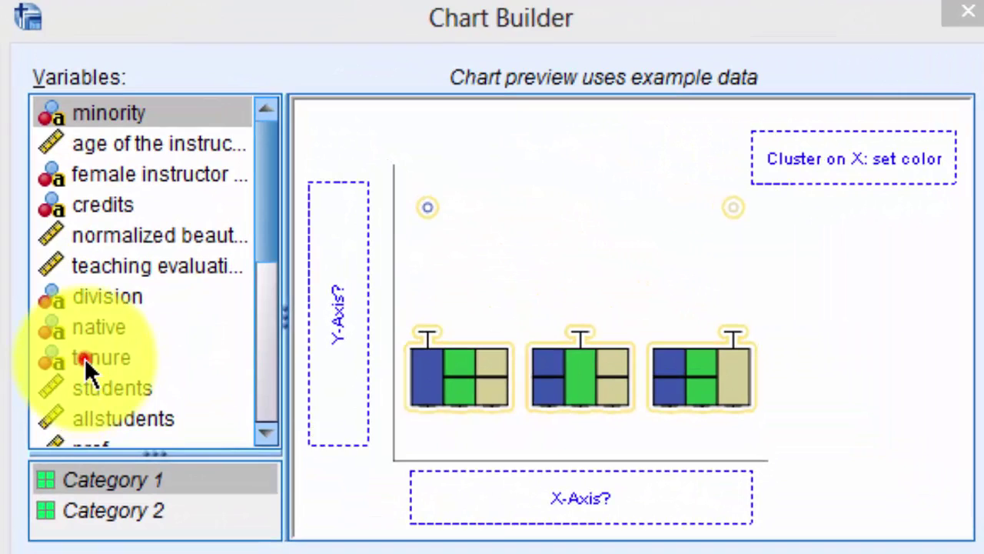
pyautogui.moveTo(202, 257); pyautogui.dragTo(437, 339)
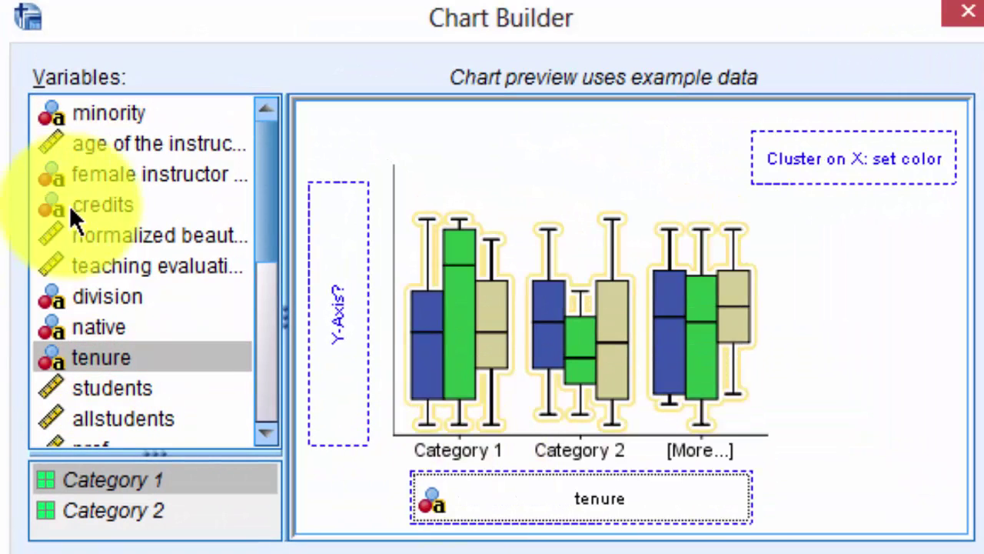
pyautogui.moveTo(100, 176); pyautogui.dragTo(780, 171)
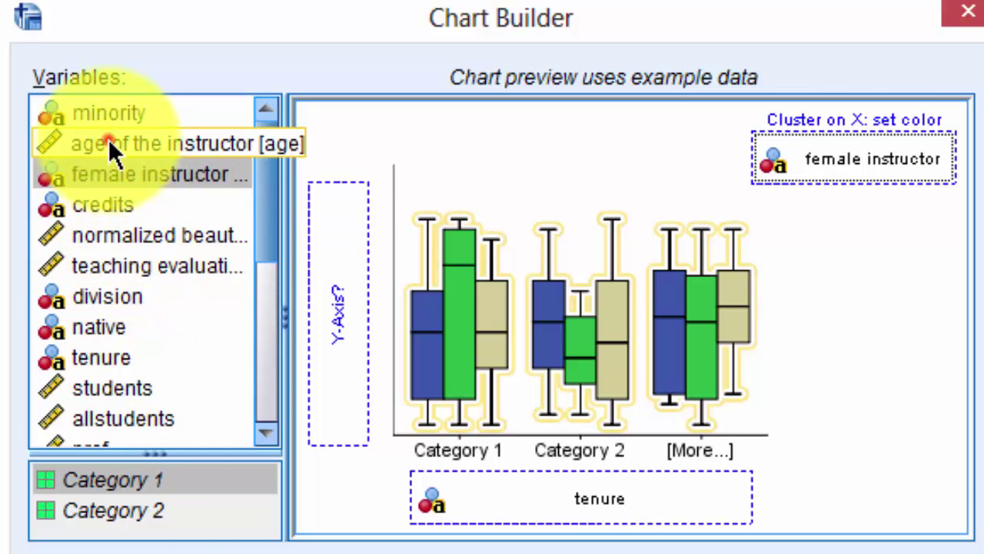
pyautogui.moveTo(109, 142)
pyautogui.mouseDown()
pyautogui.moveTo(271, 264)
pyautogui.moveTo(330, 281)
pyautogui.mouseUp()
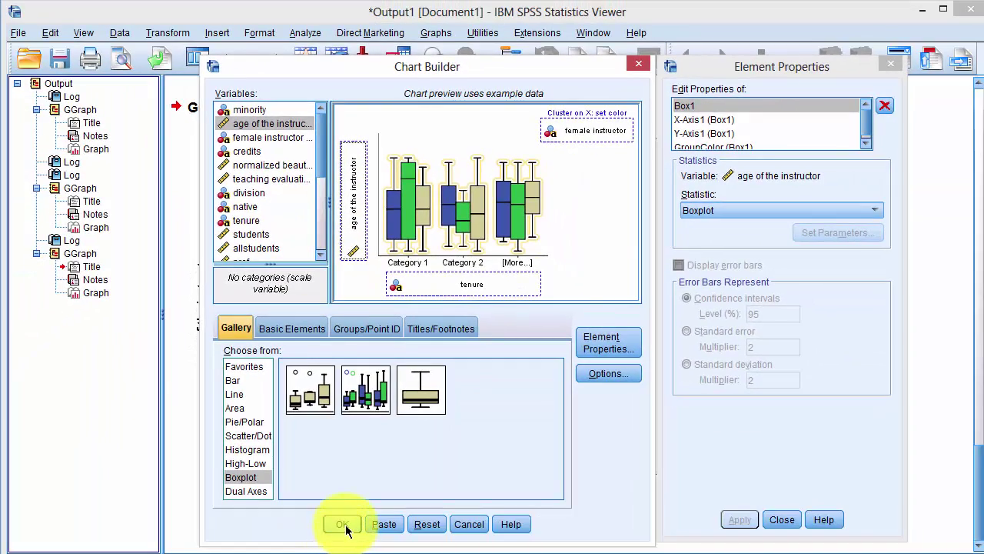
pyautogui.click(344, 525)
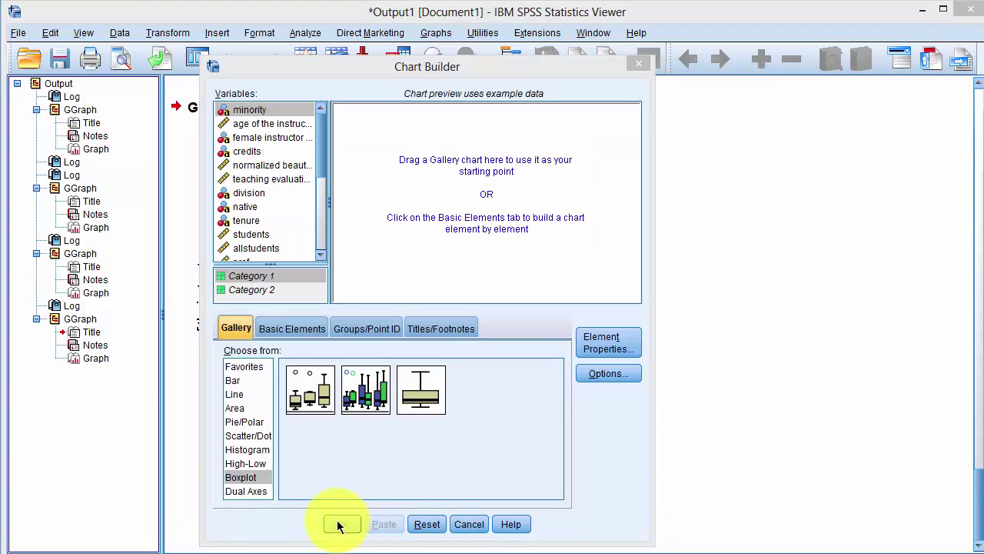
# Build a pie chart sliced by female instructor
pyautogui.click(240, 422)
pyautogui.moveTo(304, 397); pyautogui.dragTo(423, 245)
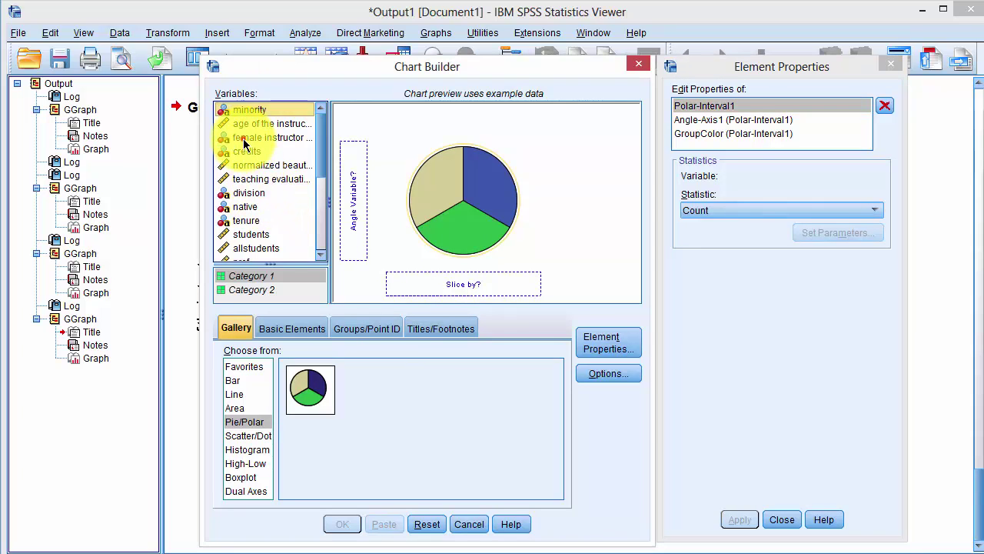
pyautogui.moveTo(265, 137); pyautogui.dragTo(412, 281)
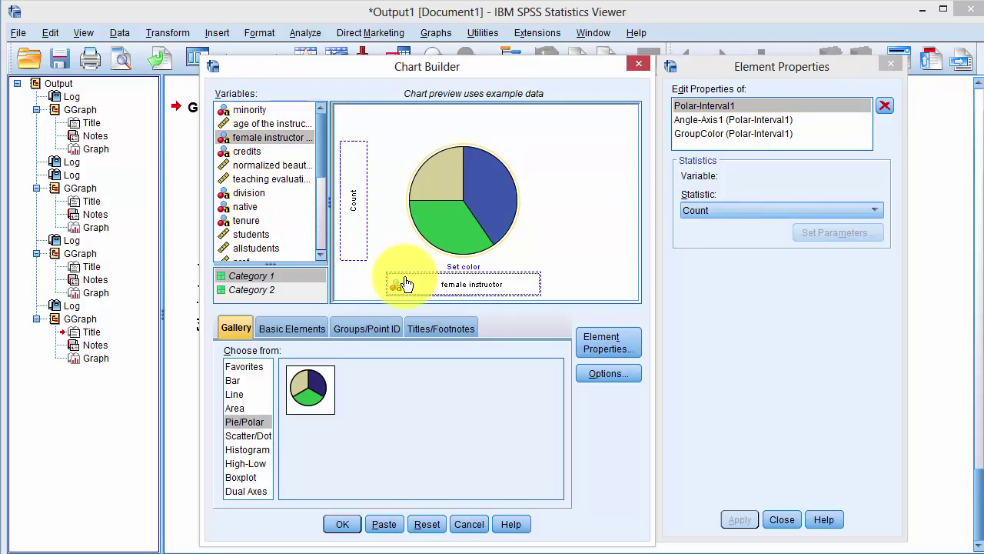
pyautogui.click(343, 524)
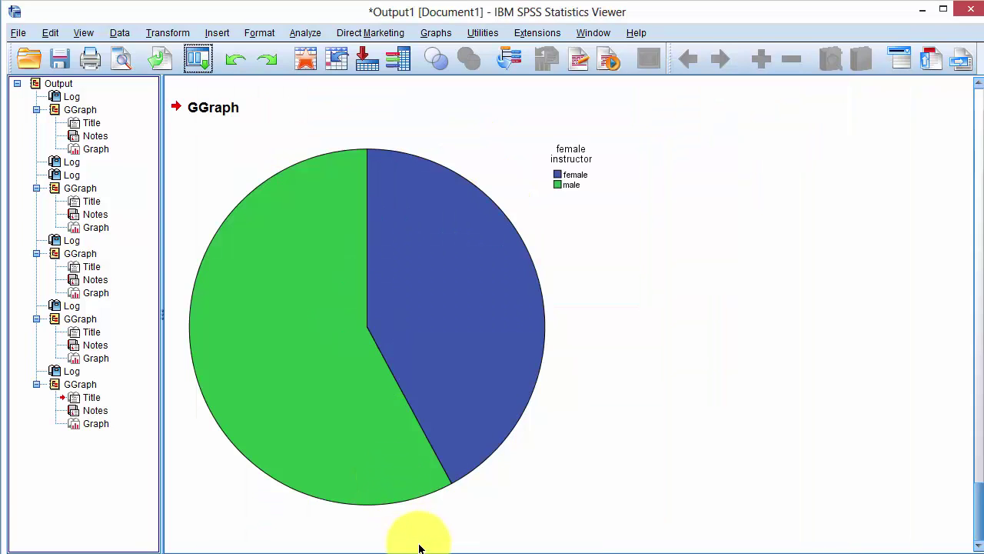